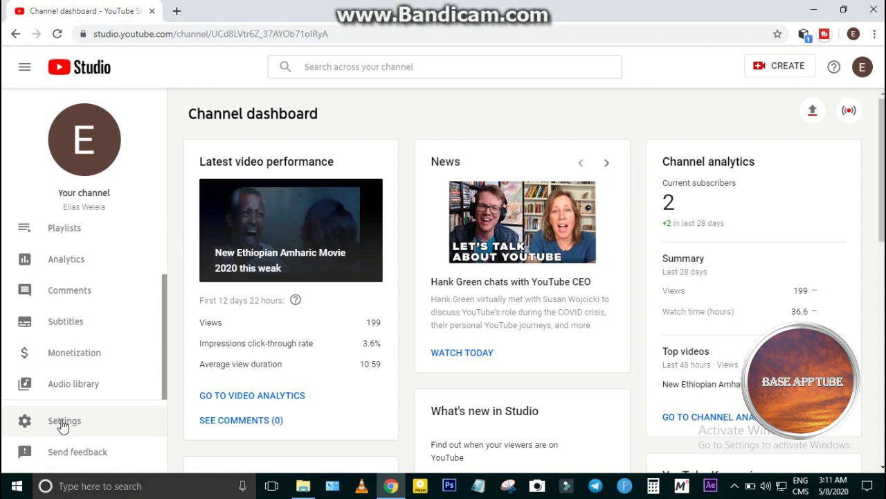
Open the channel settings and bring up the basic info of the upload defaults.
left_click(54, 424)
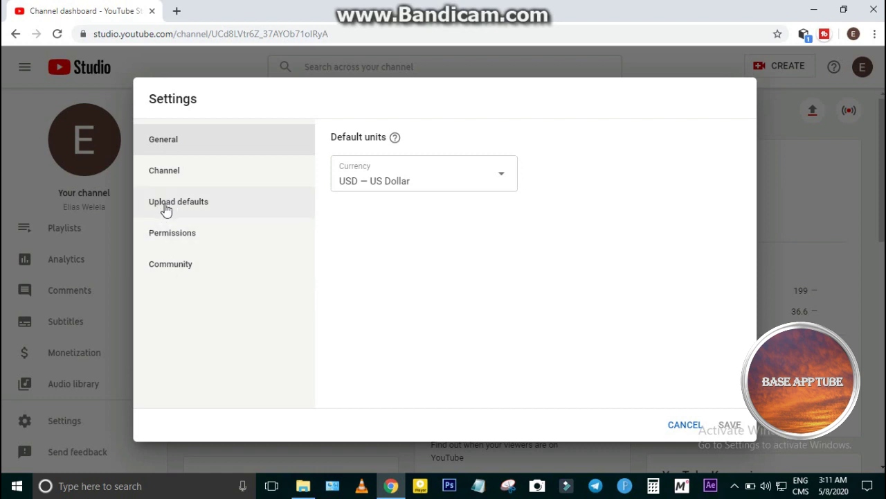
left_click(199, 209)
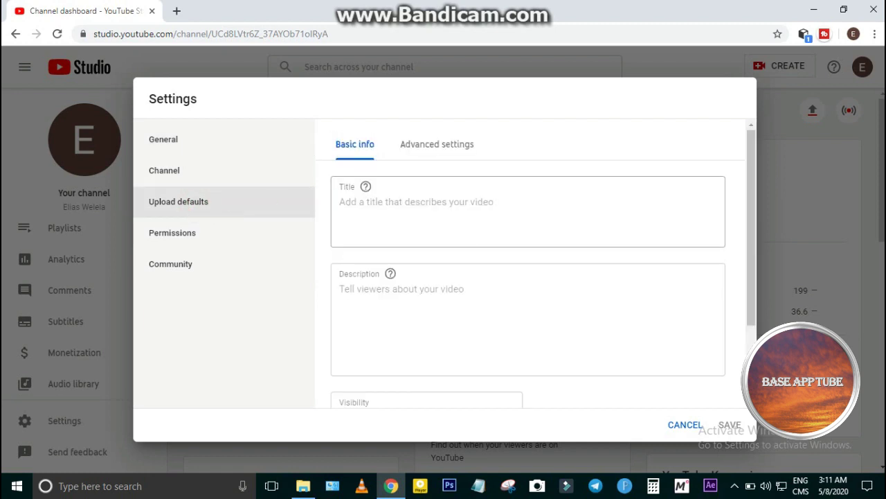
left_click(749, 177)
left_click_drag(747, 213, 748, 187)
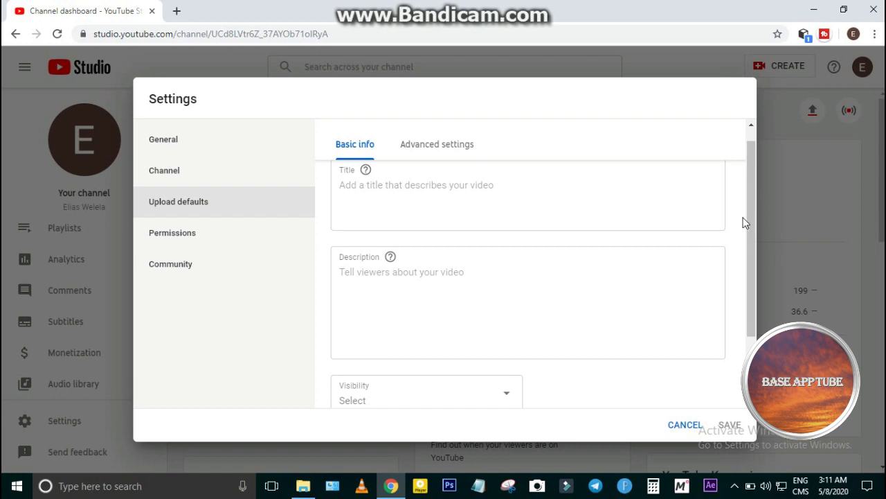
left_click_drag(748, 218, 750, 240)
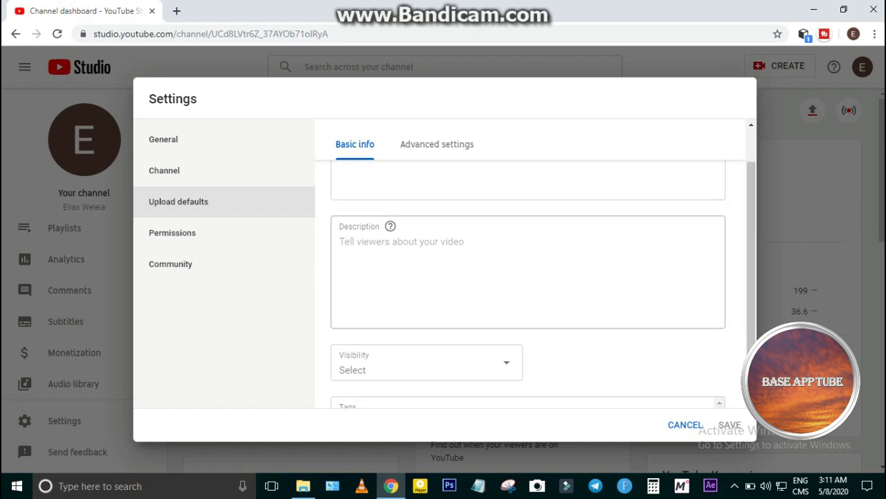
Look over the default description field, the available visibility options and the tags field.
left_click(363, 252)
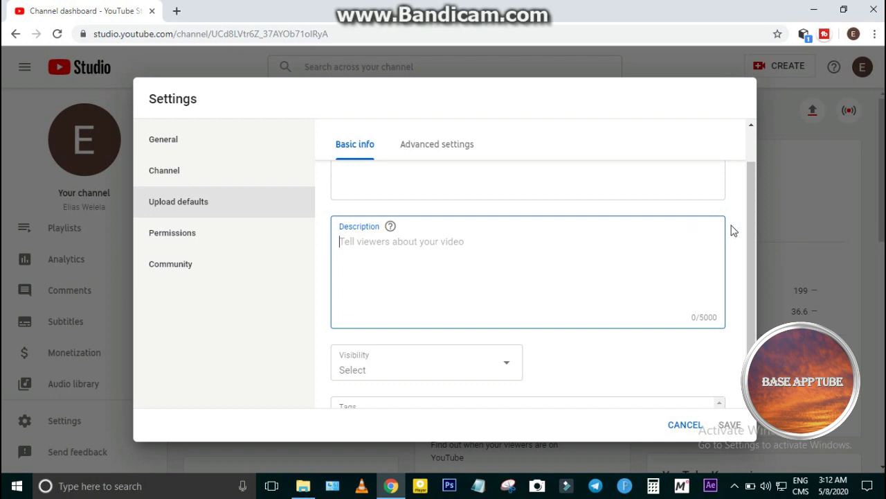
left_click(753, 226)
left_click_drag(753, 231, 747, 306)
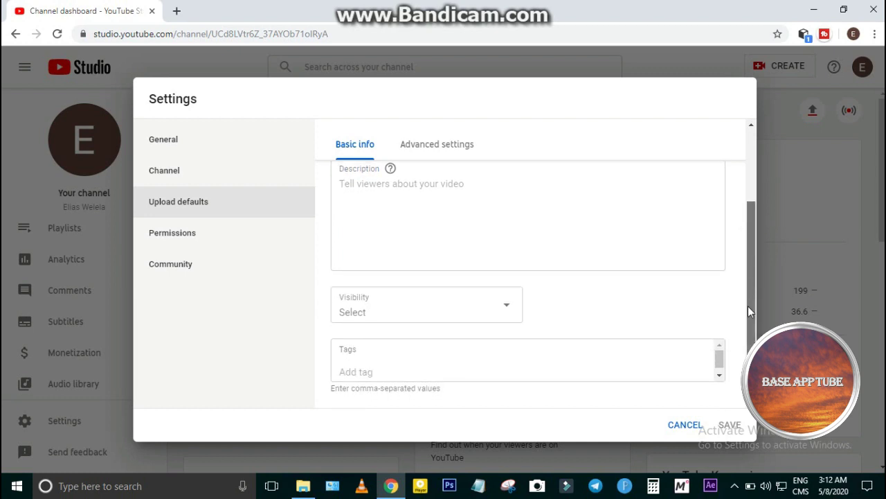
left_click(420, 304)
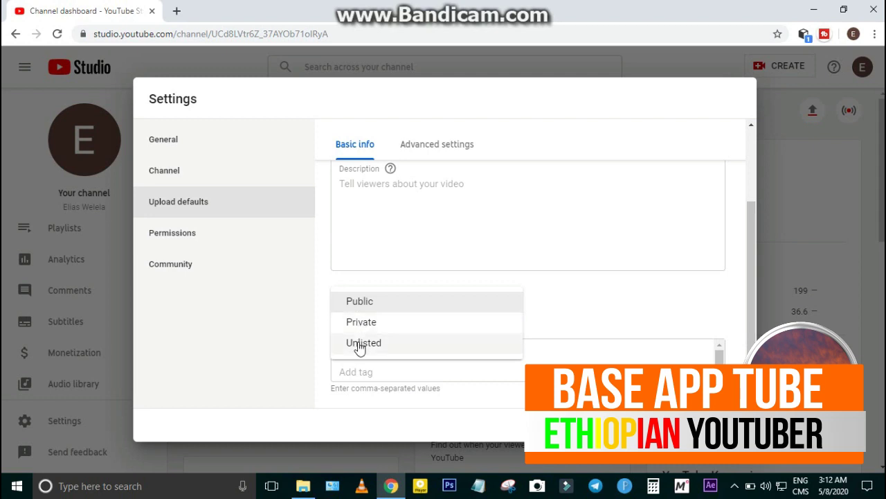
left_click(314, 338)
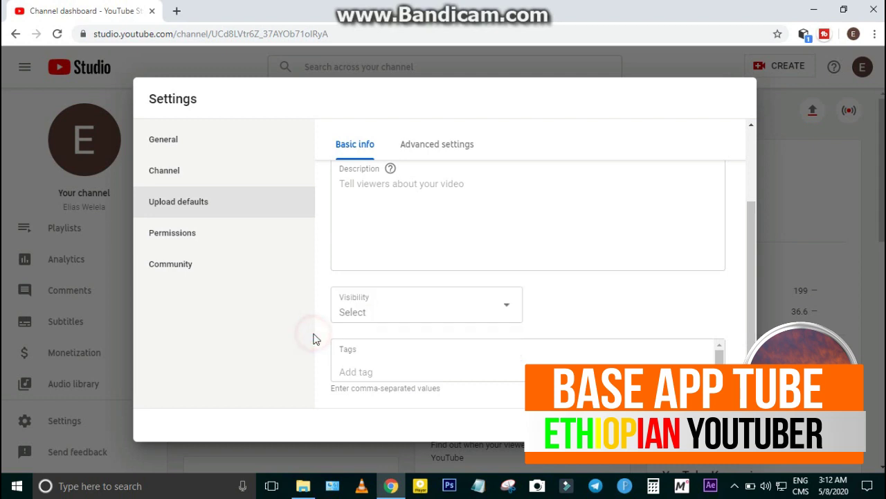
left_click(748, 268)
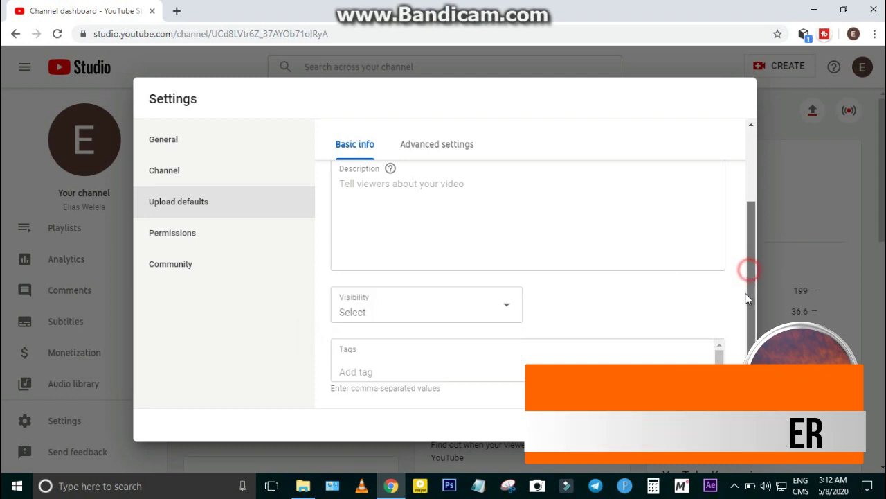
left_click(402, 363)
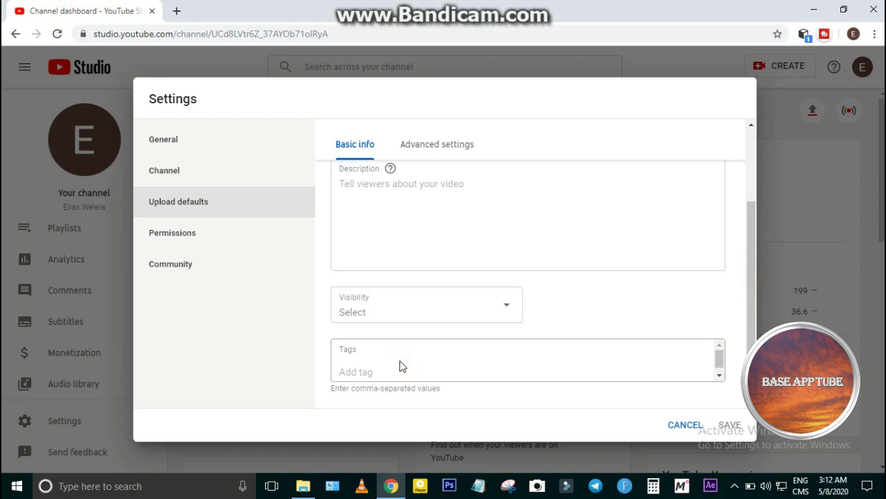
left_click(404, 364)
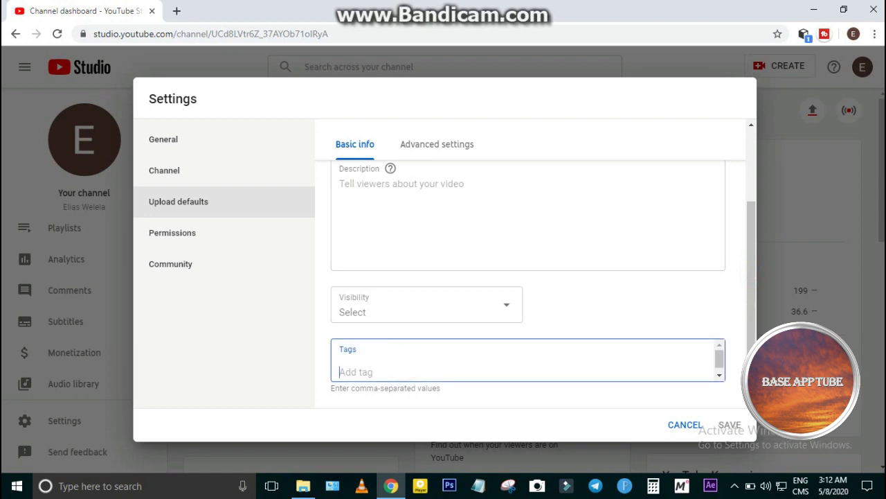
left_click(402, 363)
left_click(396, 366)
type("h")
key("BackSpace")
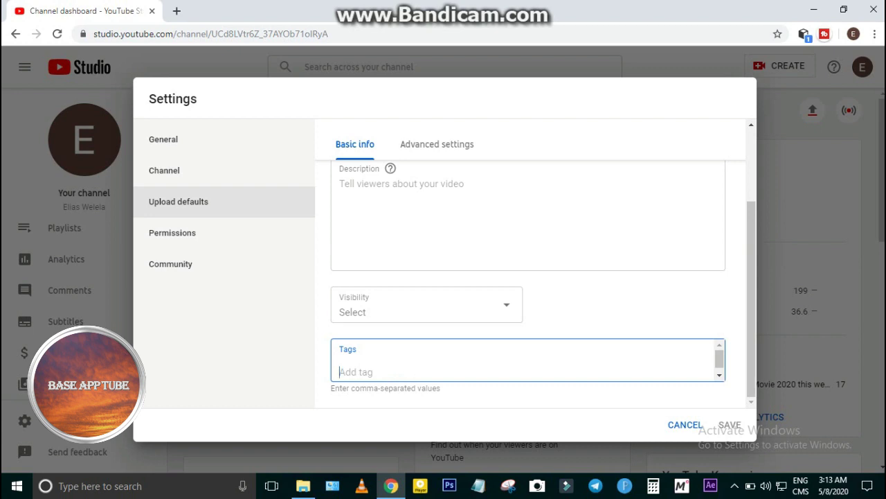
type("who")
type("se")
key("ctrl+a")
key("BackSpace")
Add "how to make money" as a default upload tag.
type("how to make mone")
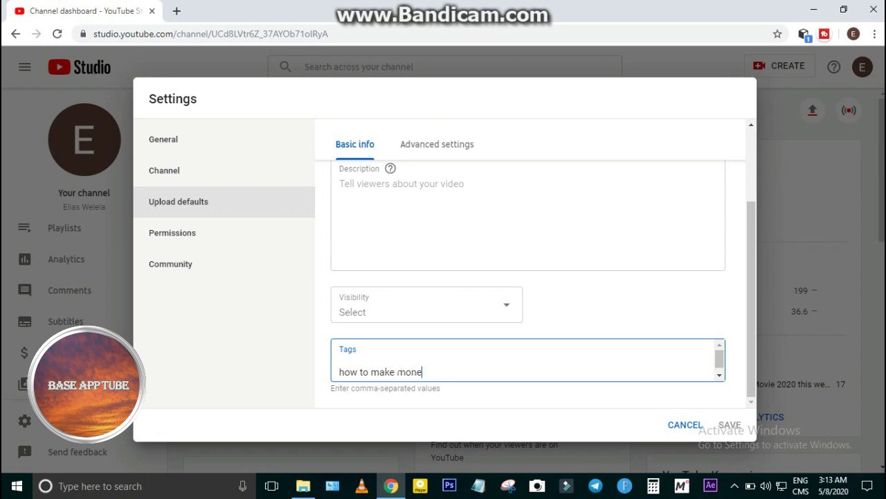
type("y o")
key("BackSpace")
key("BackSpace")
key("Return")
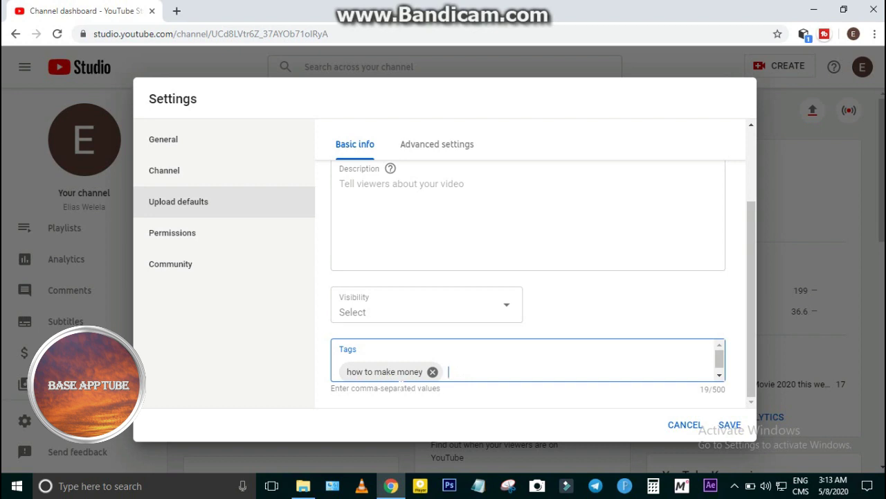
Add "how to make money in ethiopia" as another default tag.
left_click(450, 372)
type("how to make money")
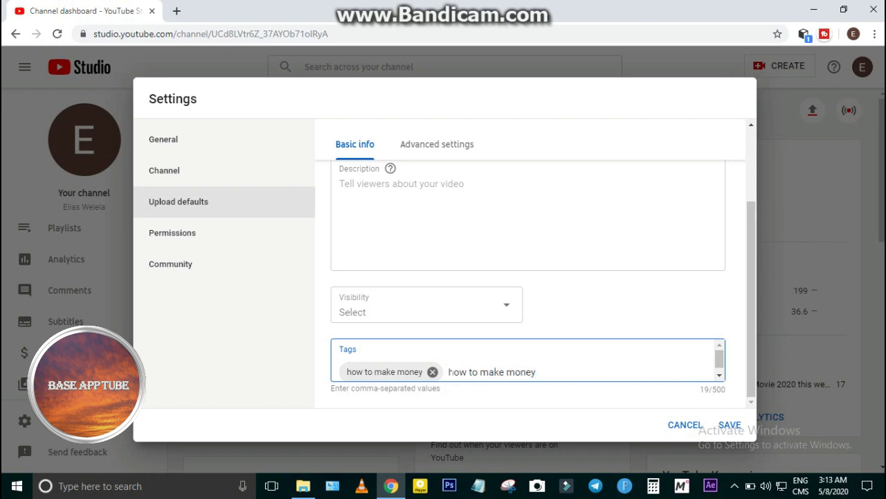
type(" make money in et")
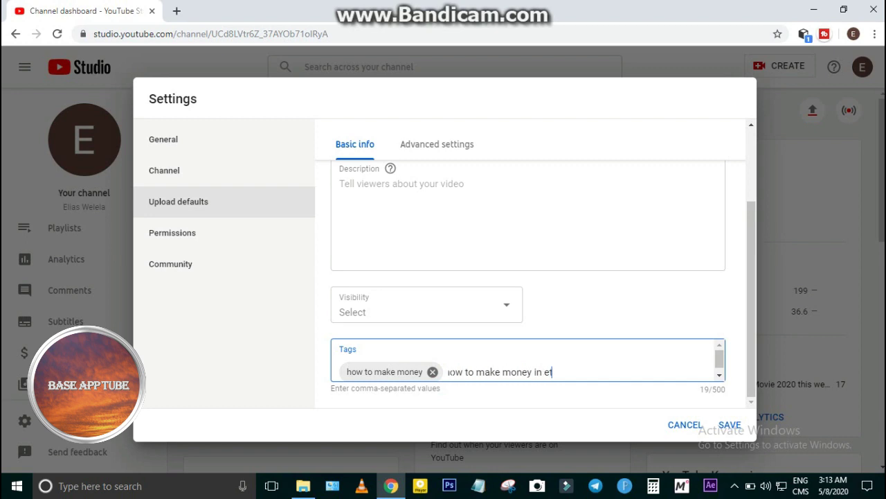
type("hiopia")
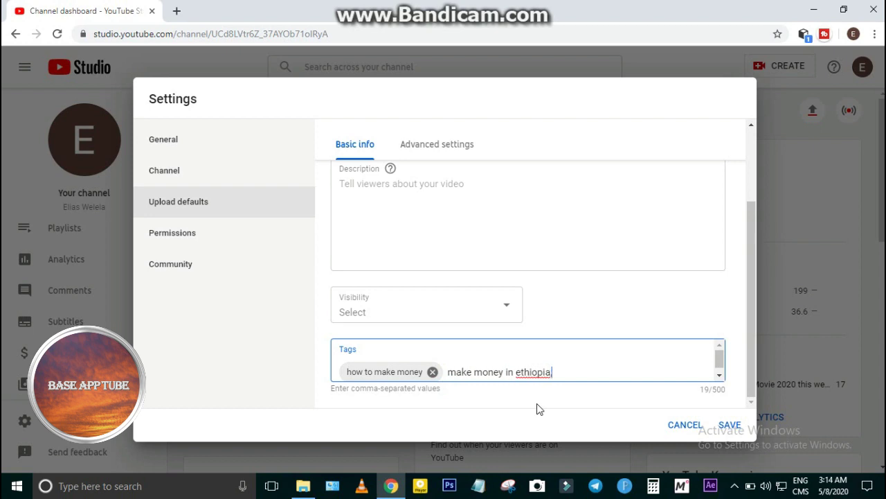
key("Return")
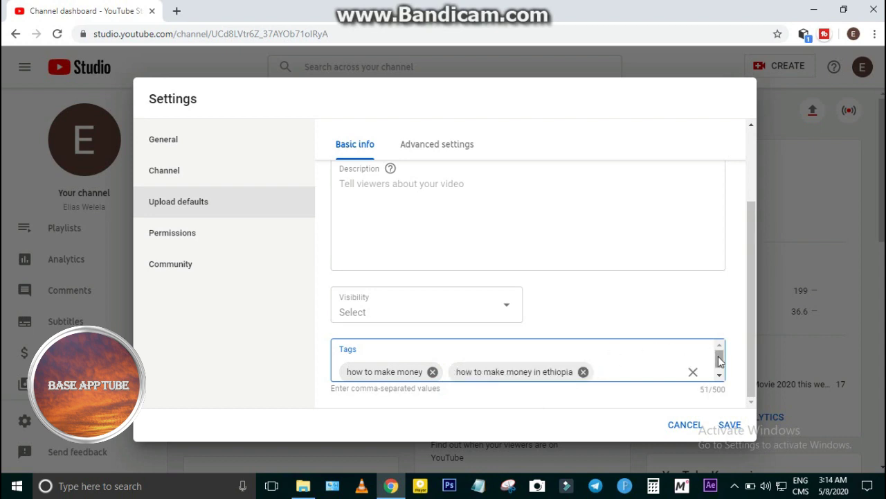
Add "new amharic movie" to the default upload tags.
scroll(720, 360, "down", 1)
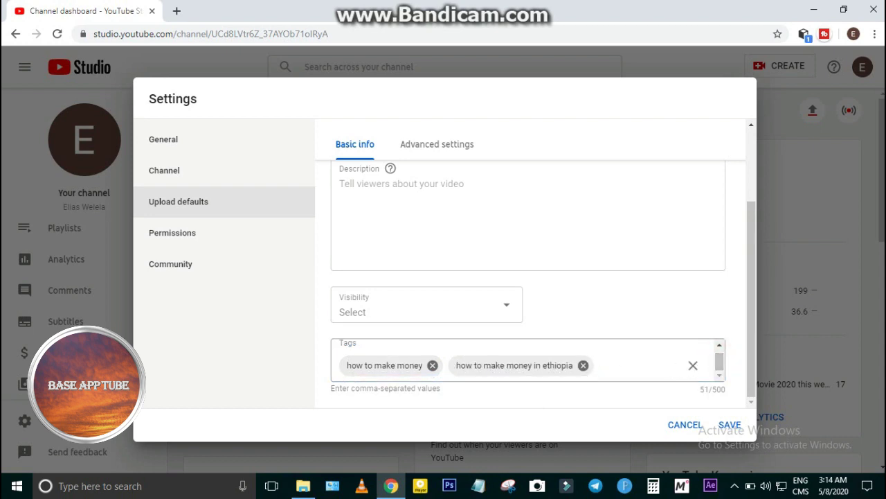
left_click(648, 365)
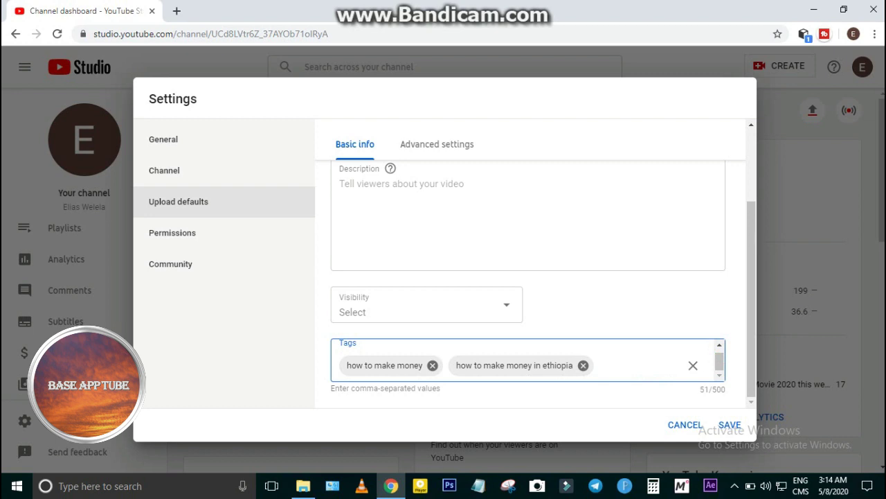
type("ne")
type("w")
type(" amharic mo")
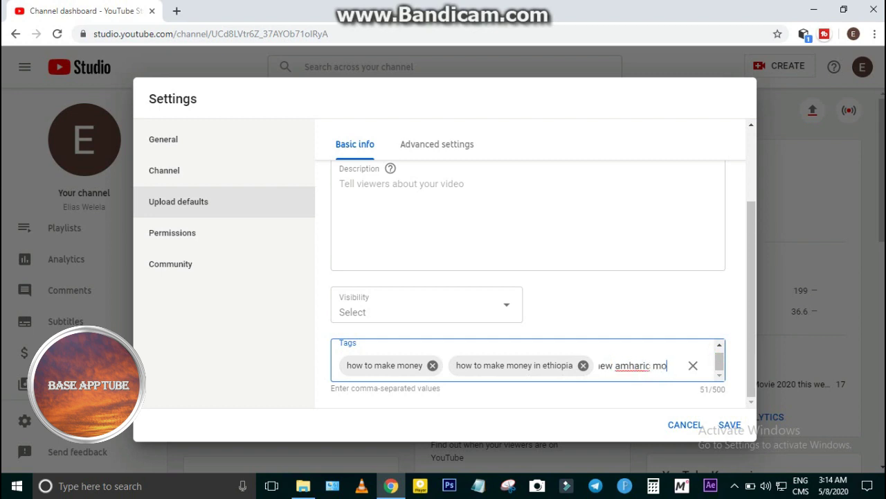
type("vie")
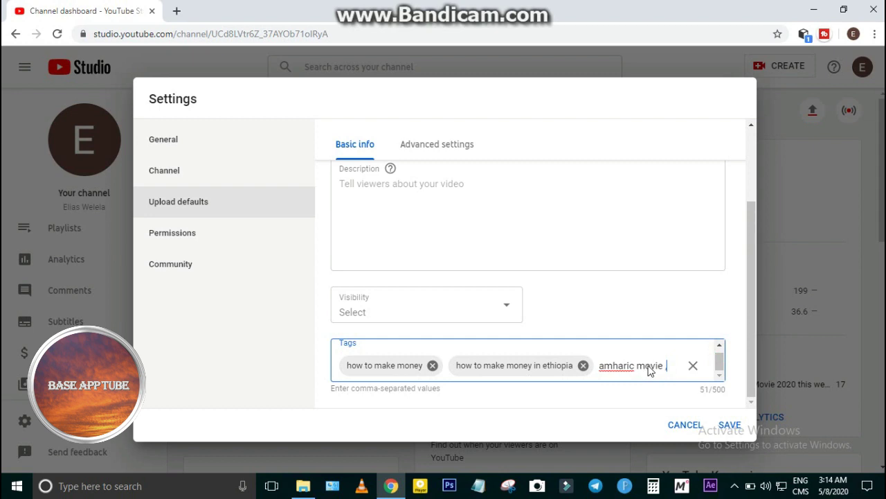
key("Return")
Add "new amharic movie 2020" to the default upload tags.
type("new")
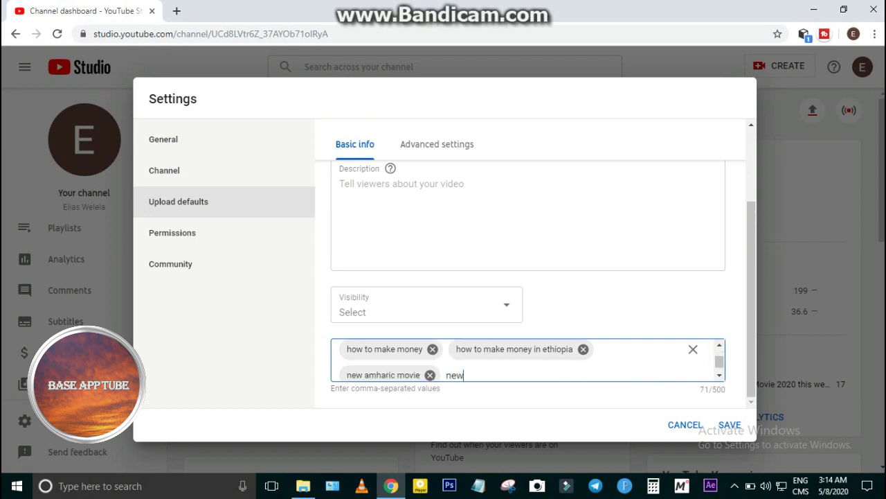
type(" amharic movie")
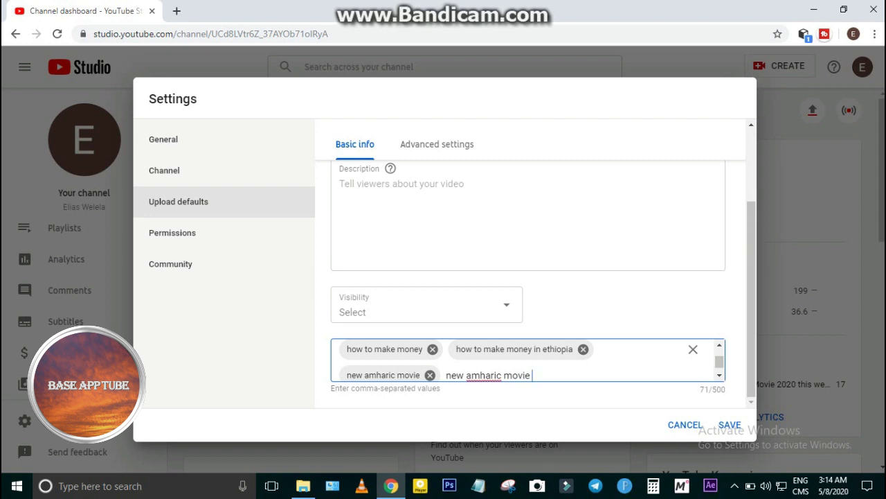
type("2020")
key("Return")
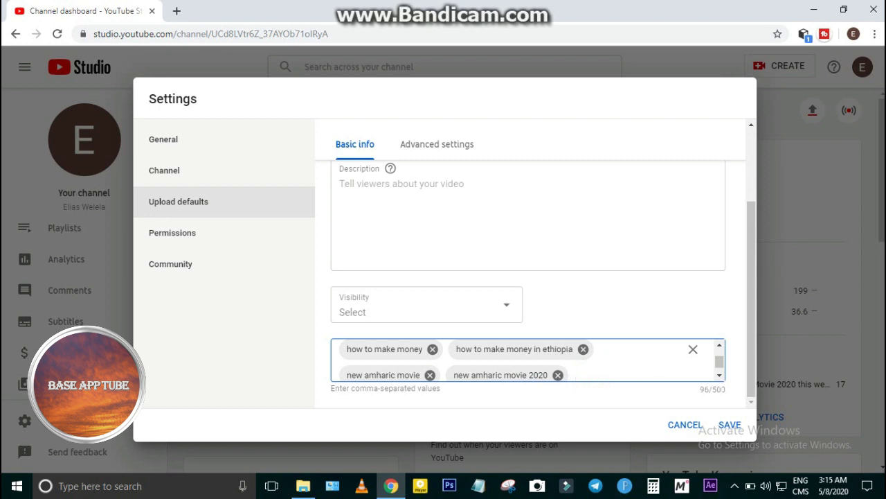
left_click(602, 374)
left_click(630, 373)
left_click(591, 377)
type("how t")
type("o")
key("BackSpace")
key("BackSpace")
key("BackSpace")
key("BackSpace")
key("BackSpace")
key("BackSpace")
key("BackSpace")
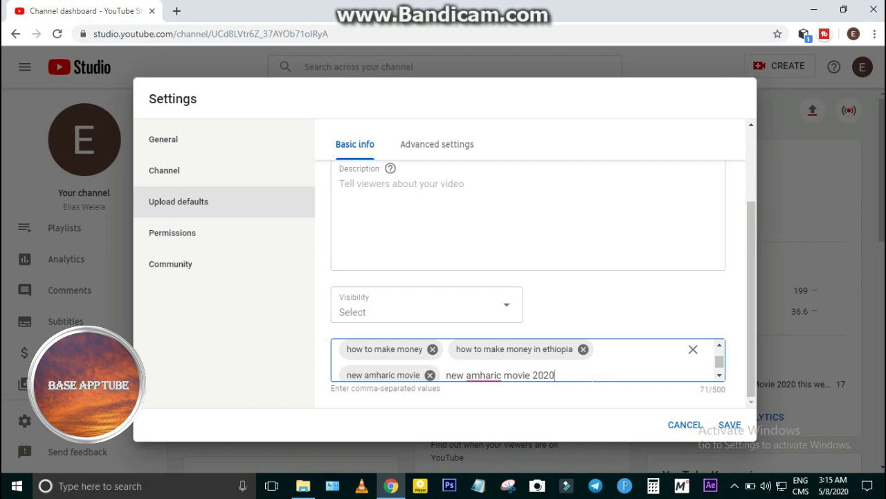
key("Return")
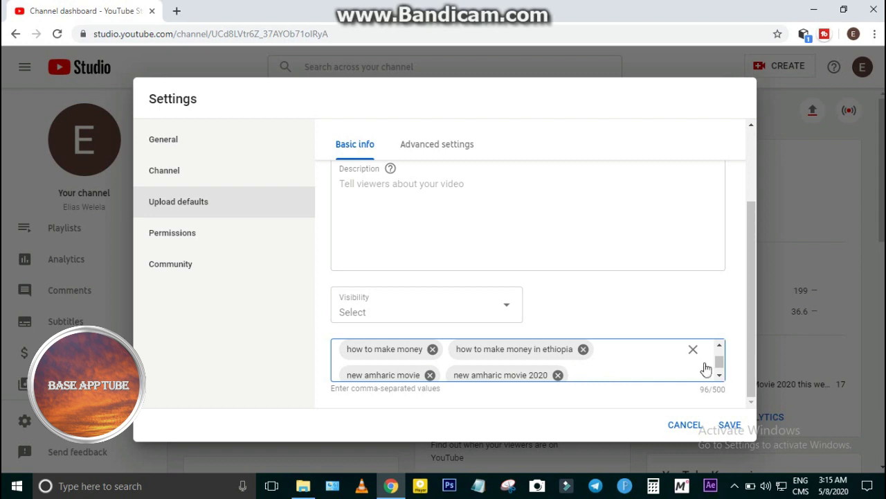
left_click_drag(720, 370, 719, 374)
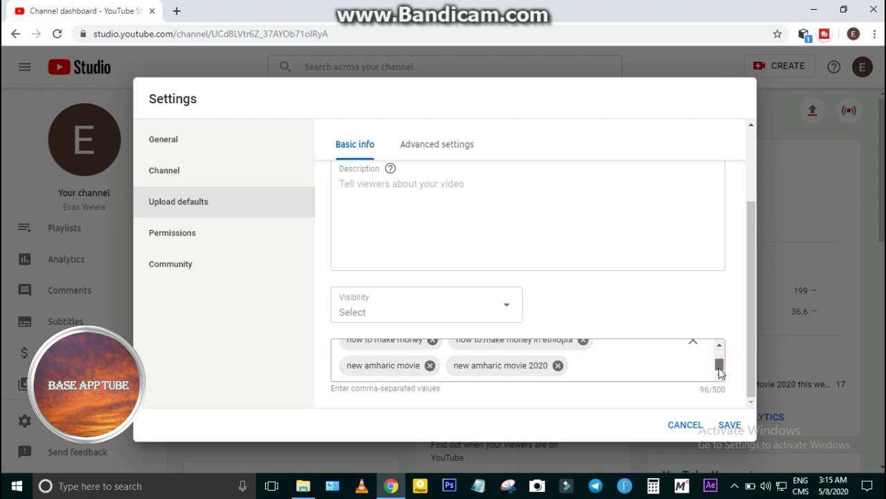
left_click(592, 367)
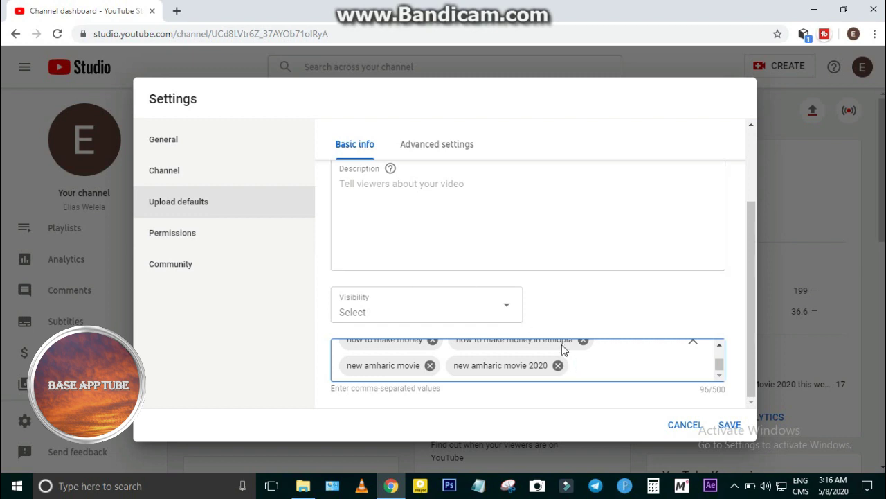
left_click(680, 430)
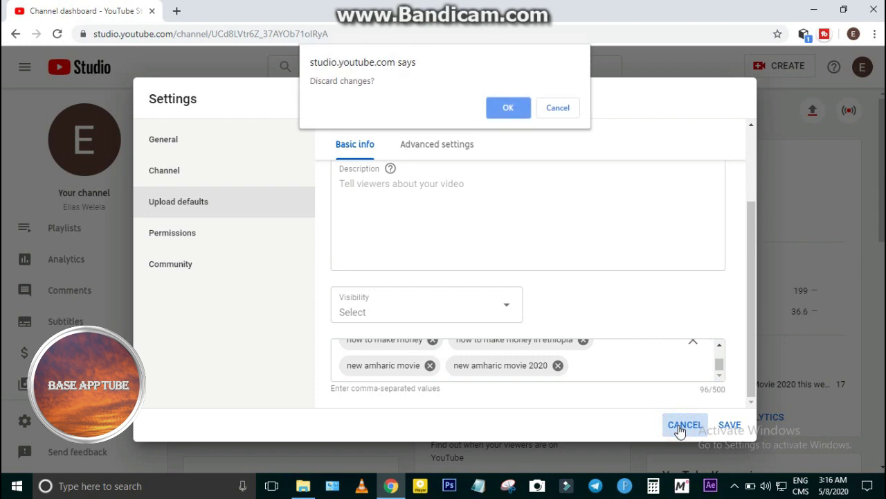
left_click(561, 107)
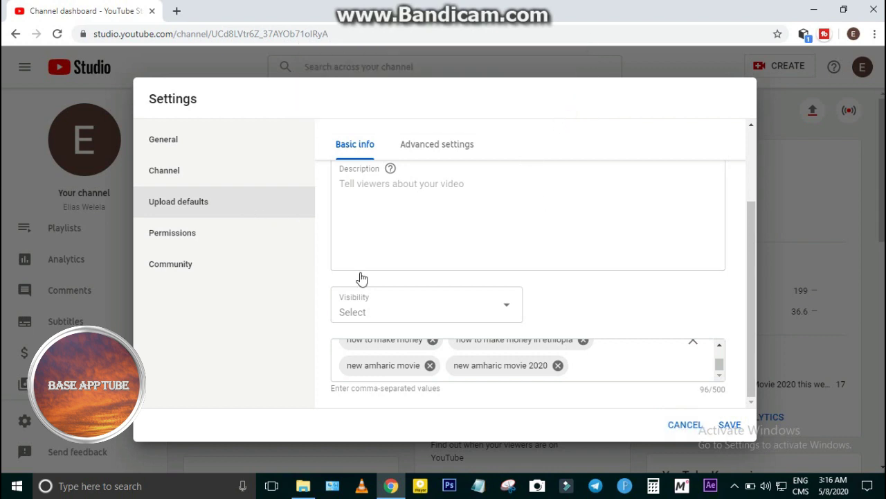
left_click(596, 363)
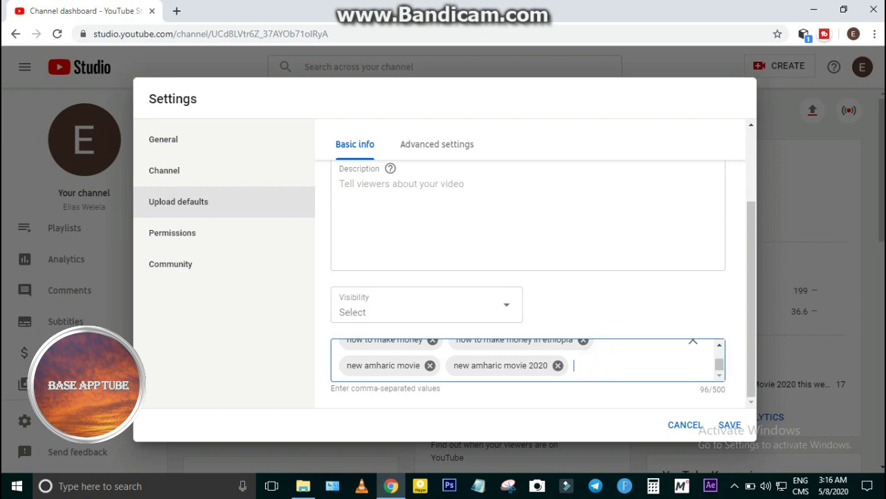